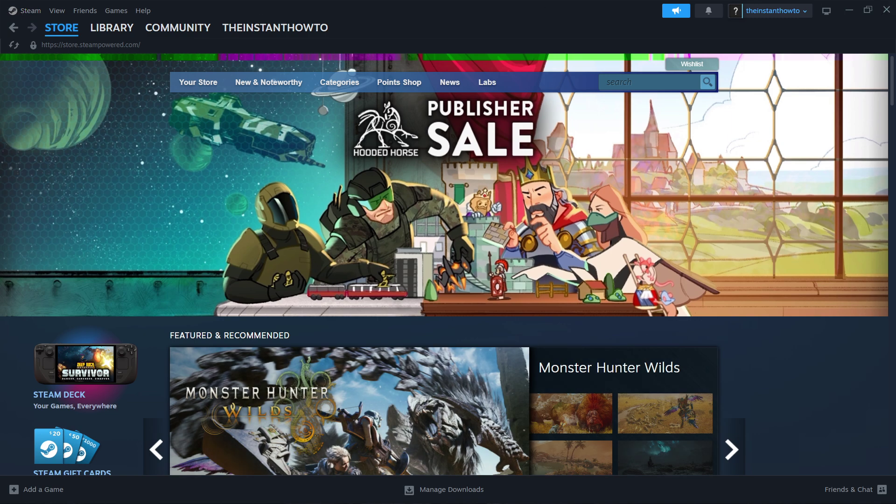
Step: Switch to the browser and download the Windows Steam installer from the Steam website
key(alt+Tab)
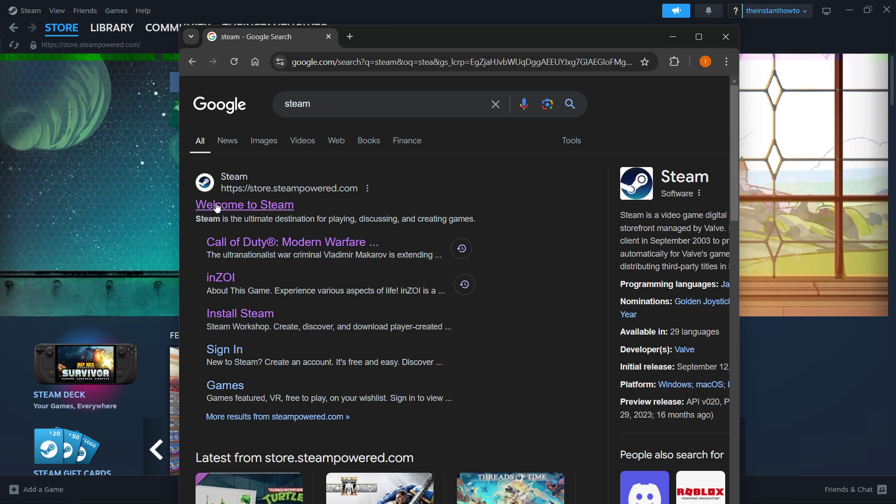
click(249, 209)
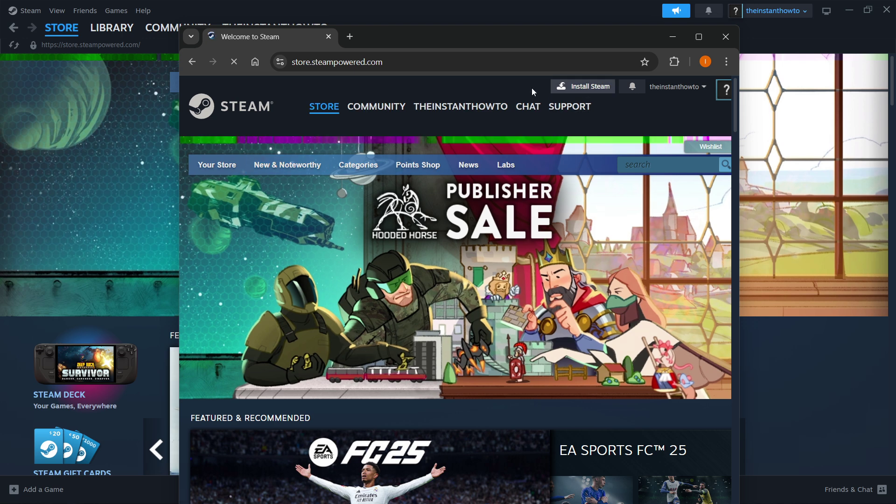
click(571, 91)
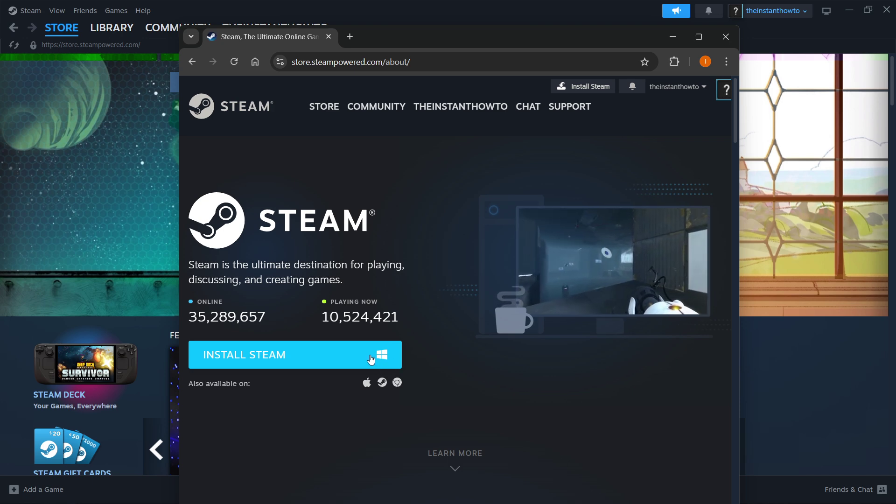
click(355, 356)
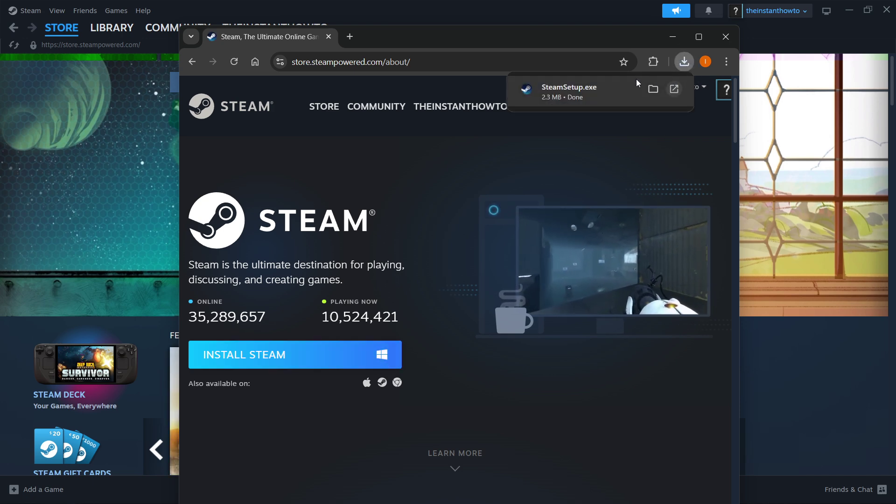
Step: Run SteamSetup.exe in English as far as the install location, then close the setup and the browser without installing
click(570, 87)
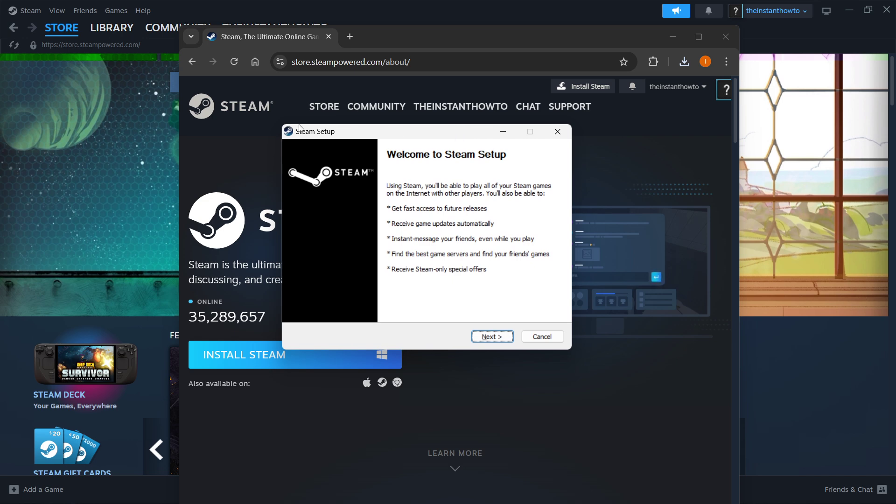
click(490, 338)
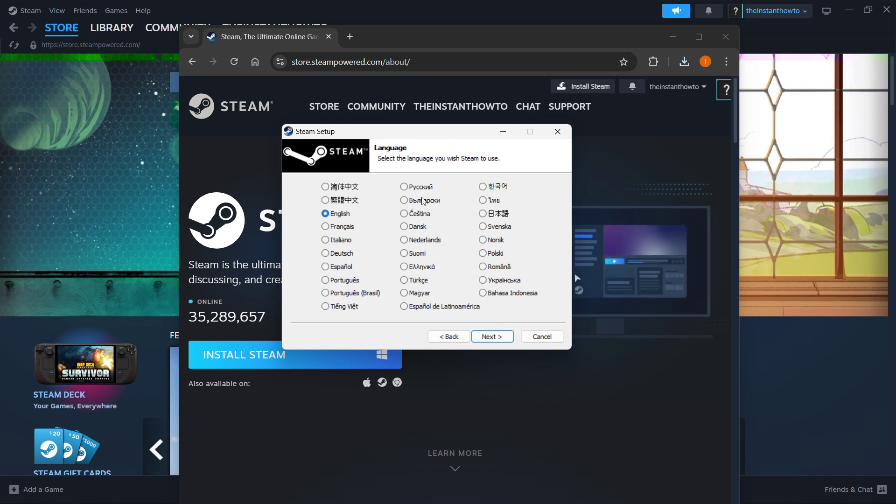
click(493, 337)
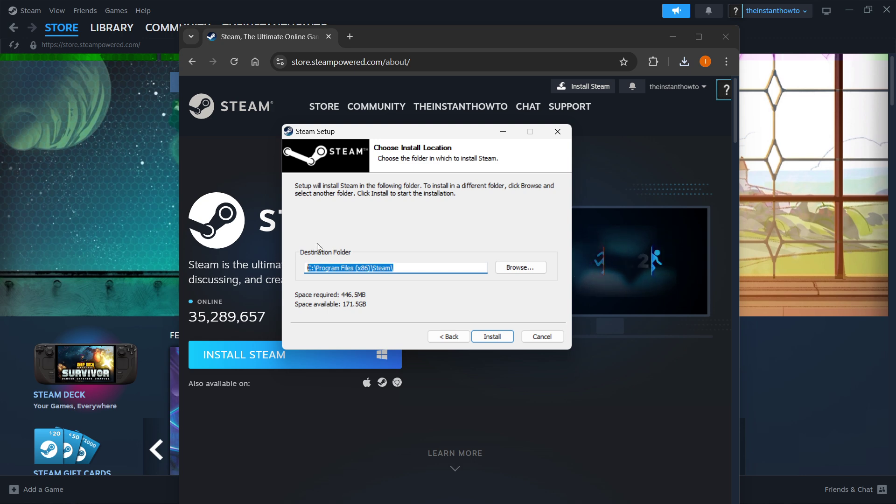
click(381, 266)
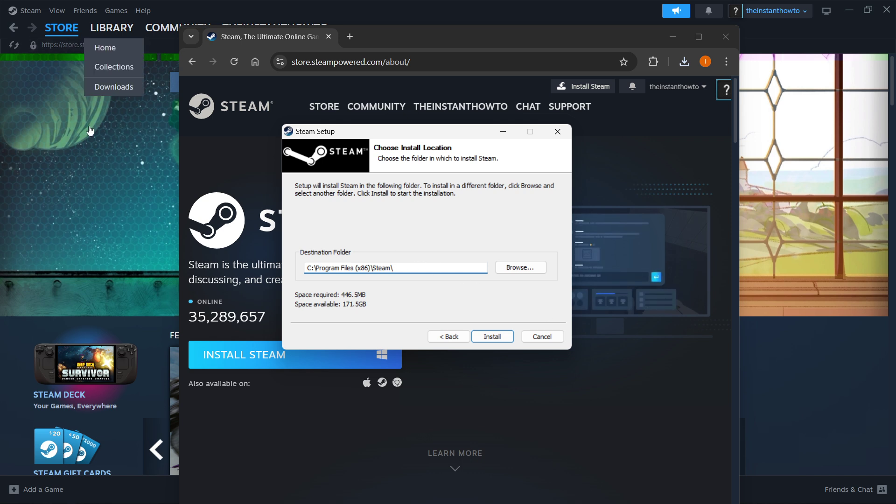
click(557, 132)
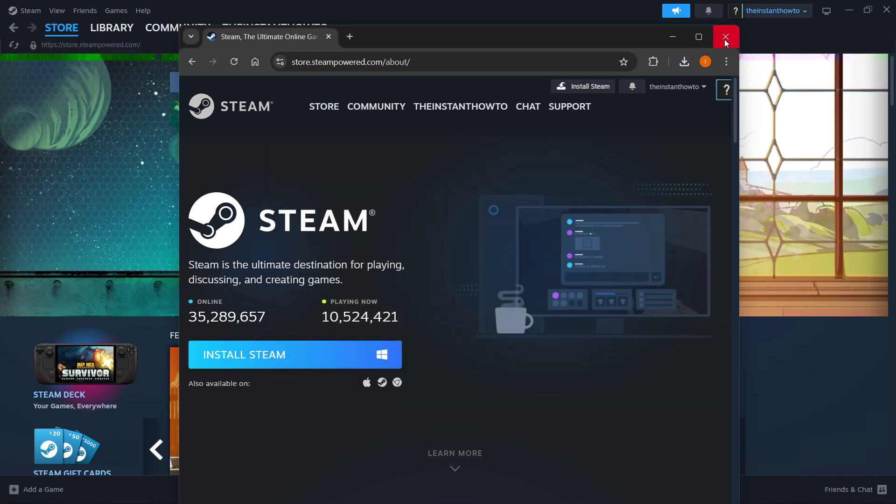
click(725, 38)
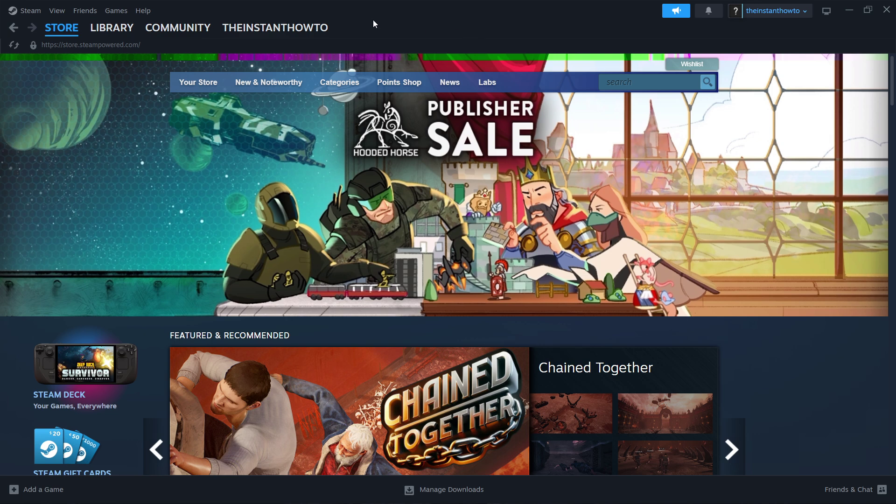
Step: Open the featured store page and search the store for "summer clover"
mouse_move(53, 31)
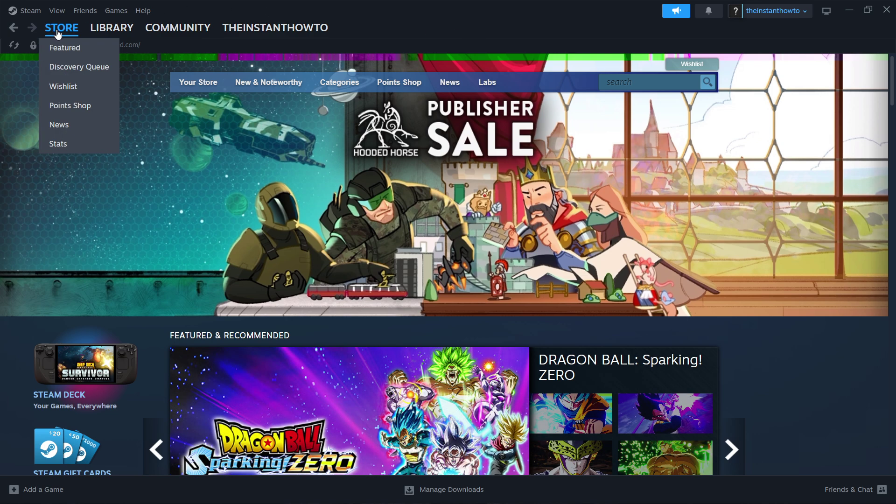
click(70, 50)
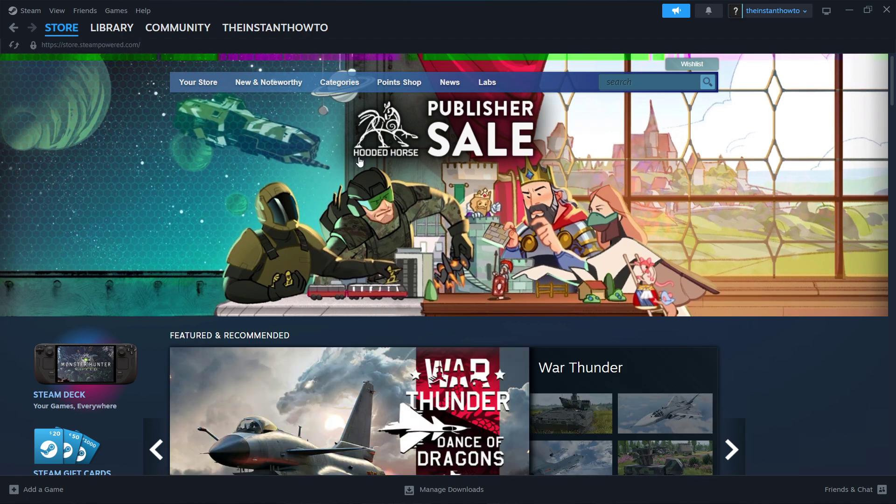
click(635, 83)
text(su)
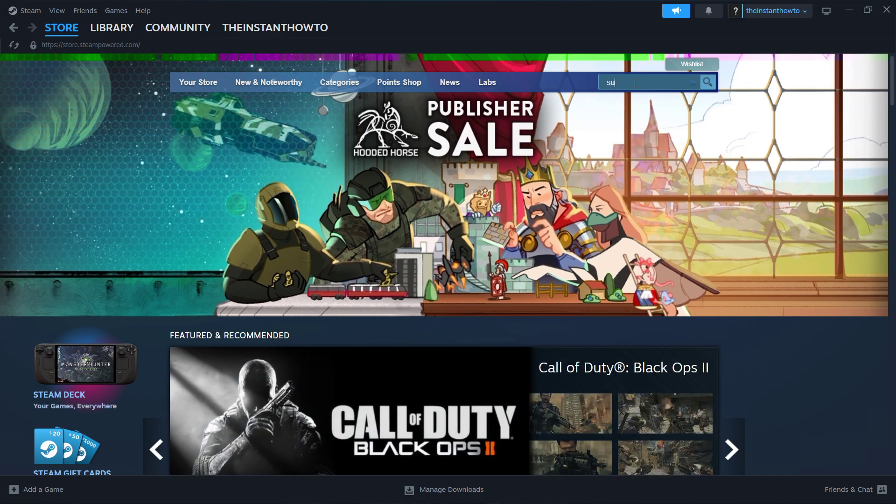
text(mmer clo)
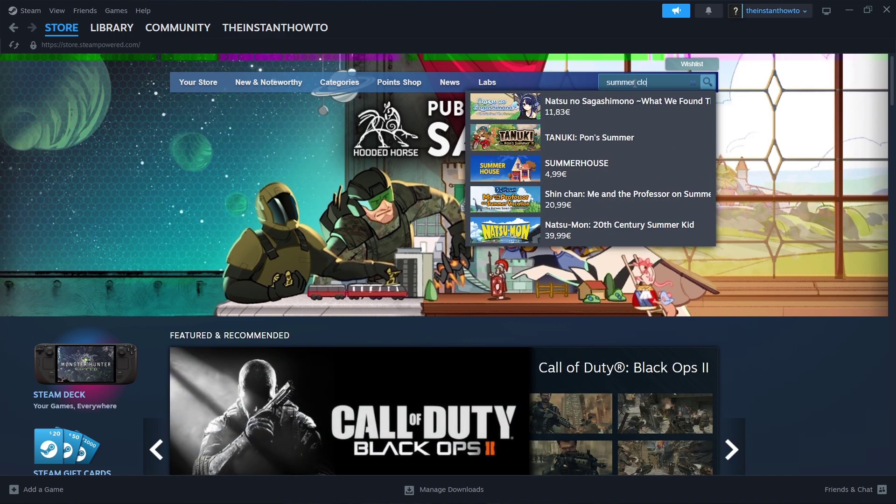
text(ver)
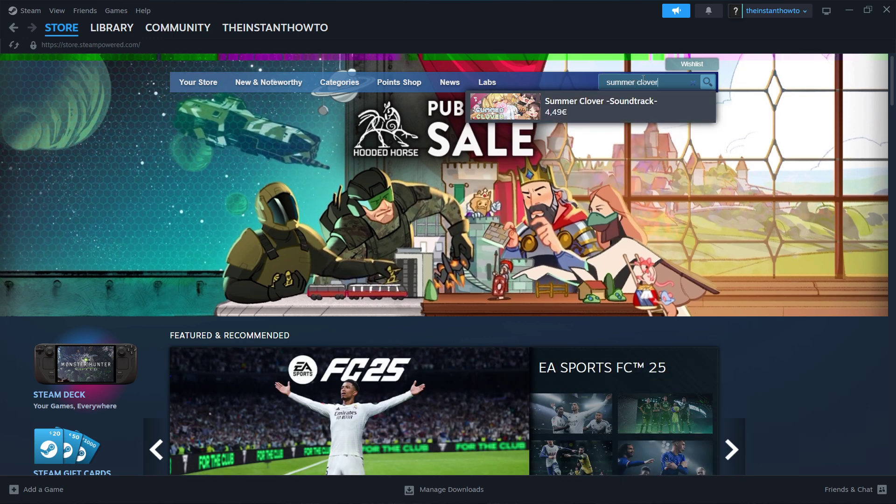
click(707, 82)
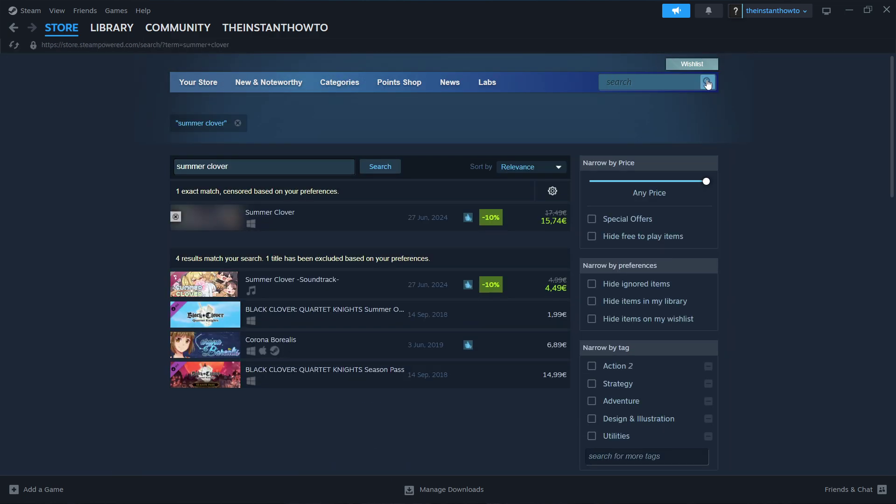
Step: Show the search results without content-preference filtering, leaving the option to hide ignored items off
click(551, 191)
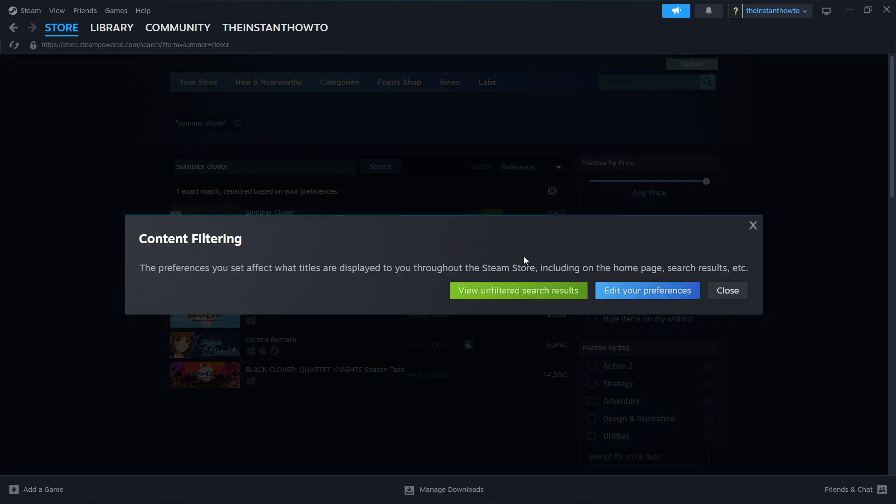
click(511, 294)
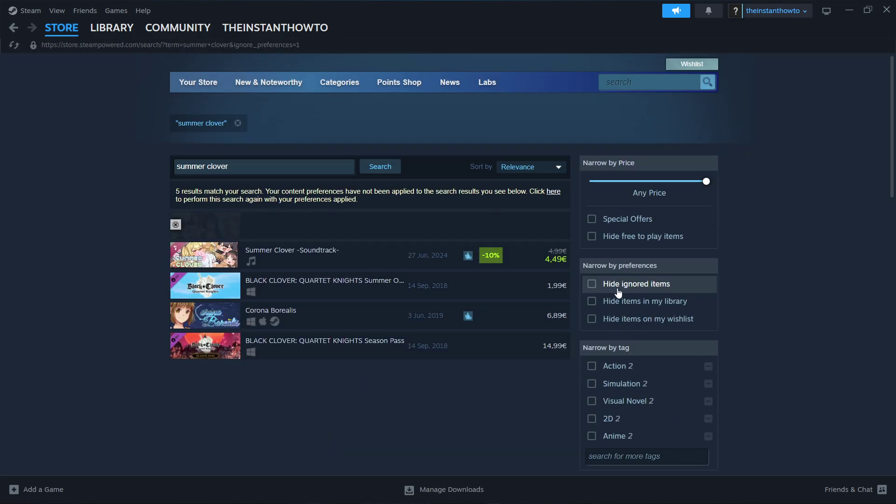
click(611, 291)
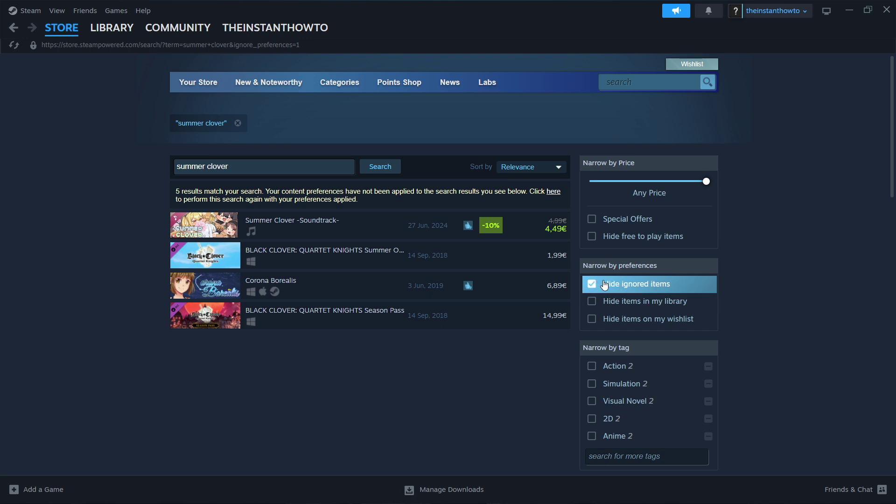
click(591, 288)
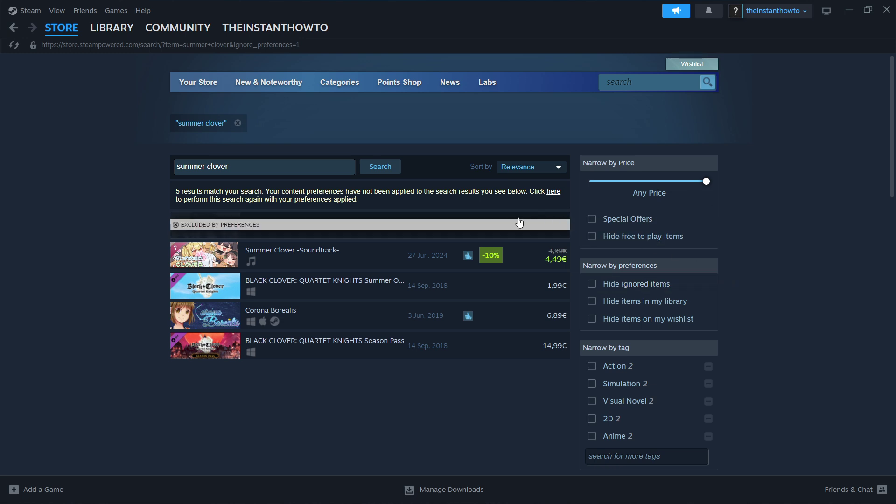
Step: Open the store page of the excluded Summer Clover game, accepting its mature content notice
mouse_move(484, 230)
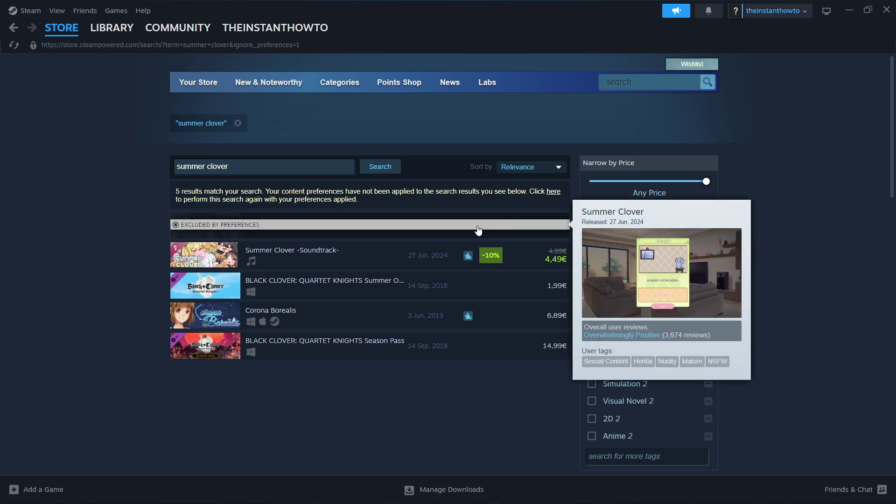
click(477, 225)
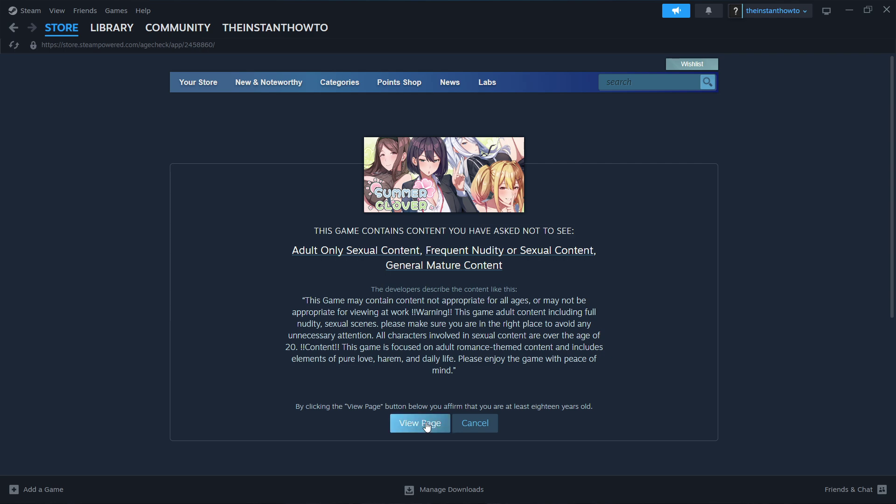
click(425, 424)
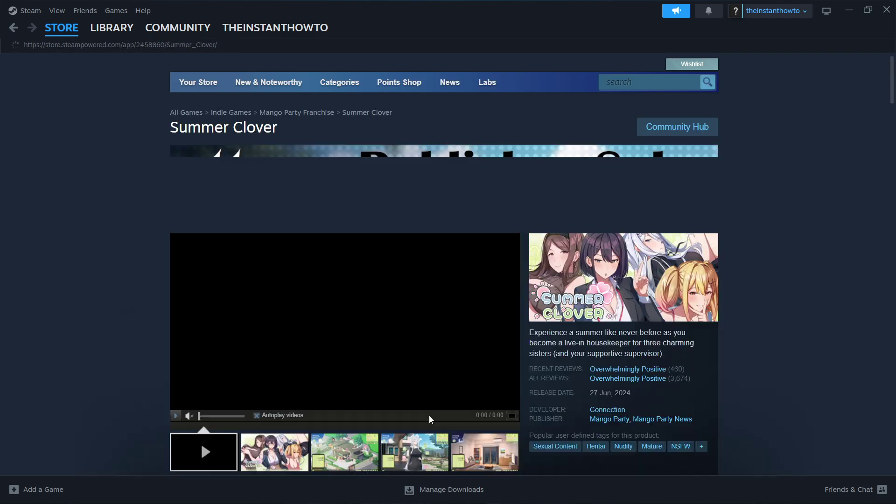
Step: Add Summer Clover to the cart and view the shopping cart
scroll(50, 239, down, 8)
scroll(49, 239, down, 1)
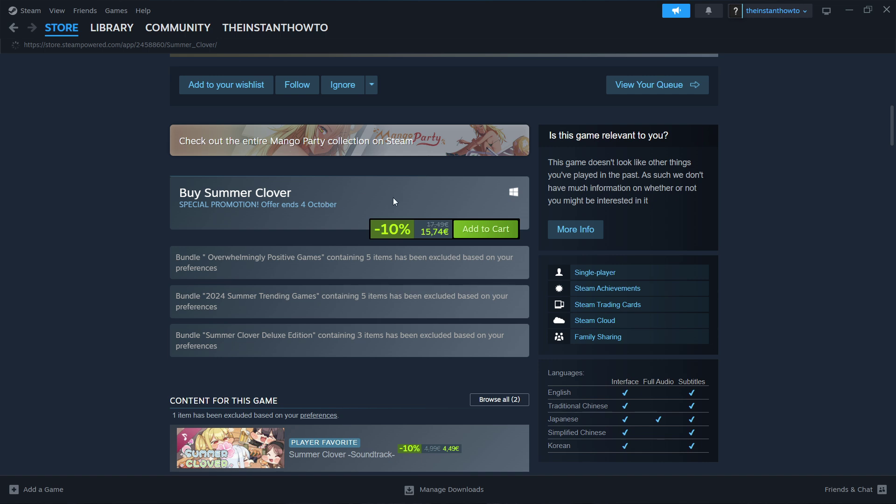
click(472, 232)
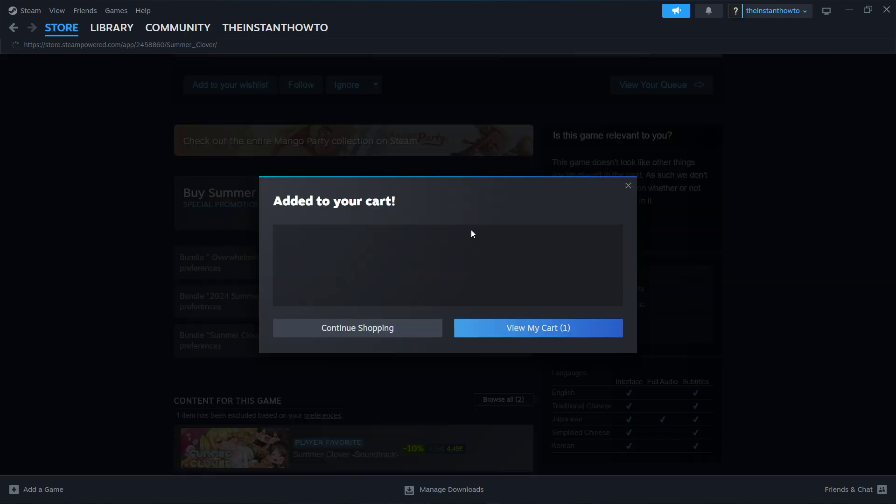
click(516, 329)
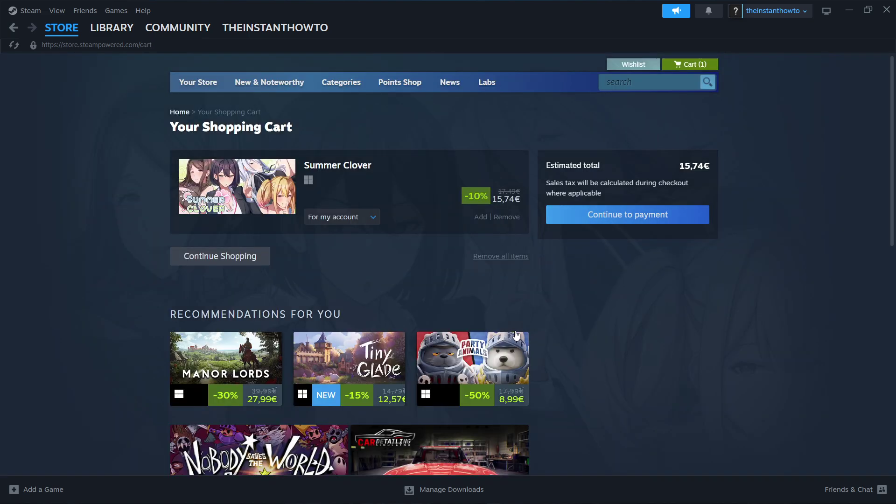
Step: Continue to payment with Summer Clover set as "For my account" and choose PayPal as the payment method
click(355, 216)
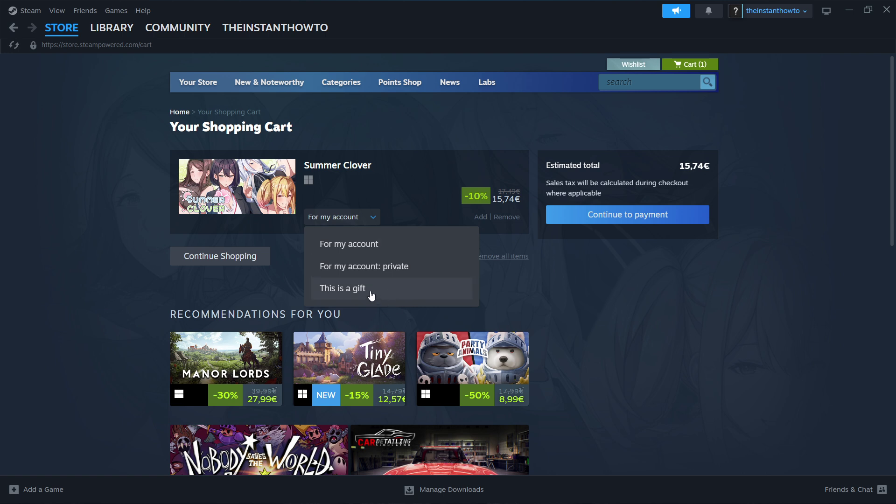
click(365, 246)
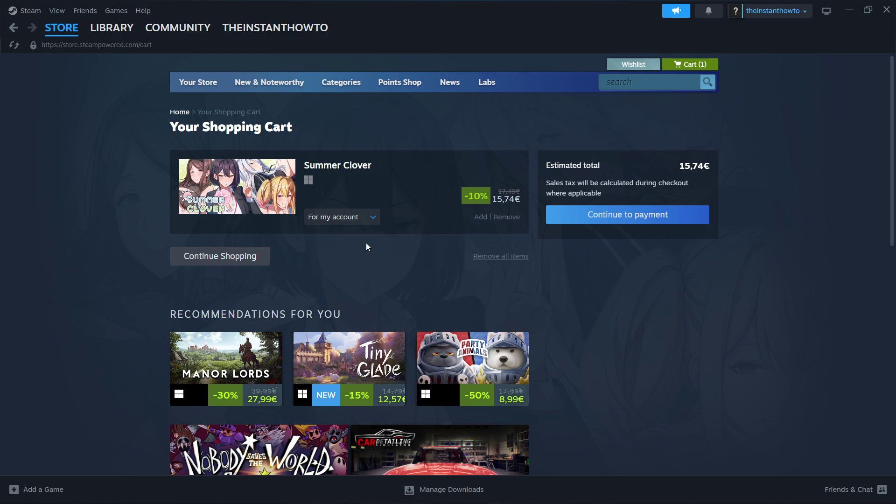
click(675, 218)
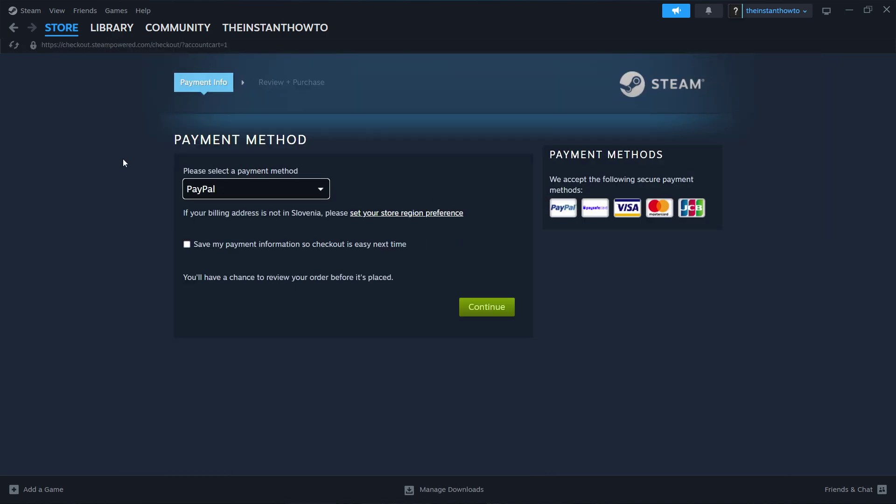
click(248, 189)
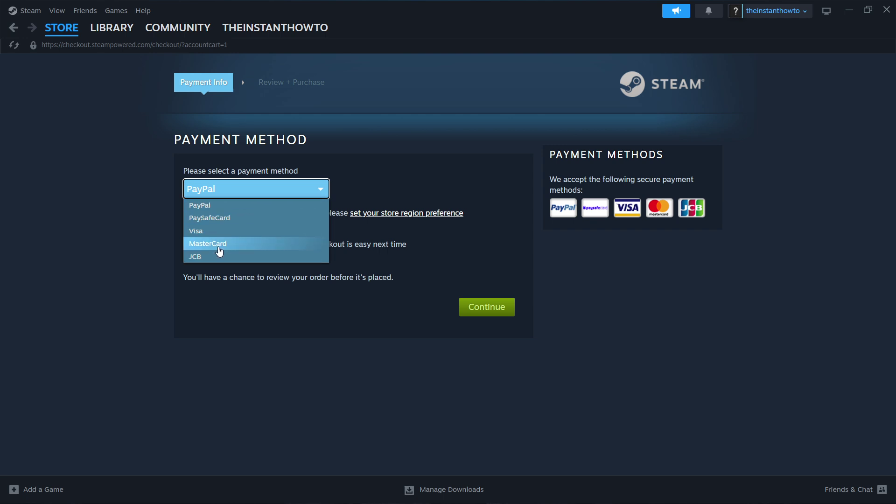
click(221, 206)
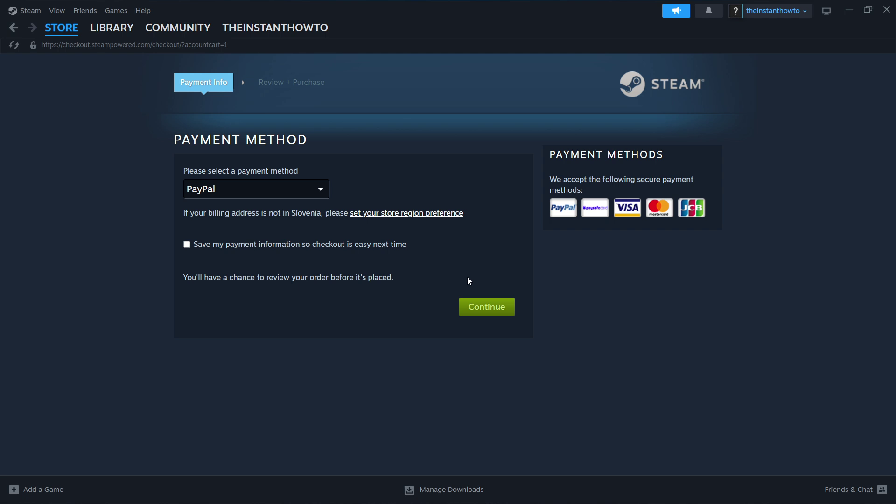
Step: Open the game library and keep its list filtered to Games
mouse_move(110, 32)
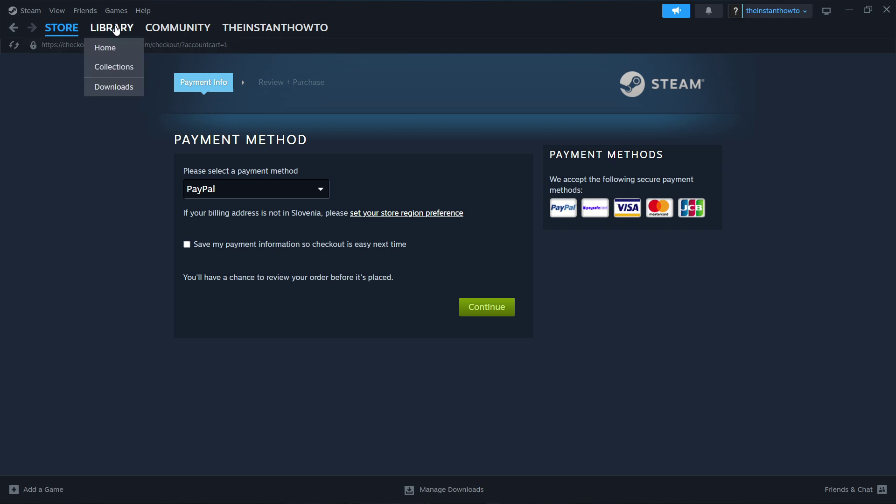
click(110, 31)
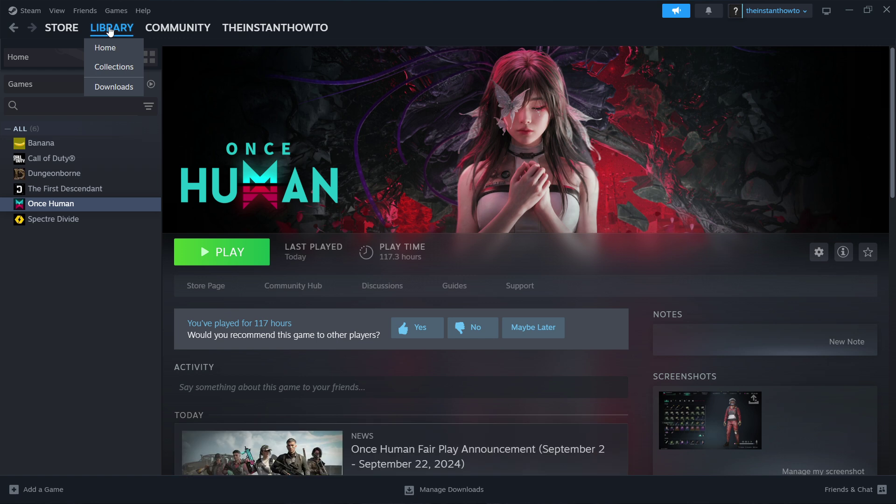
click(66, 85)
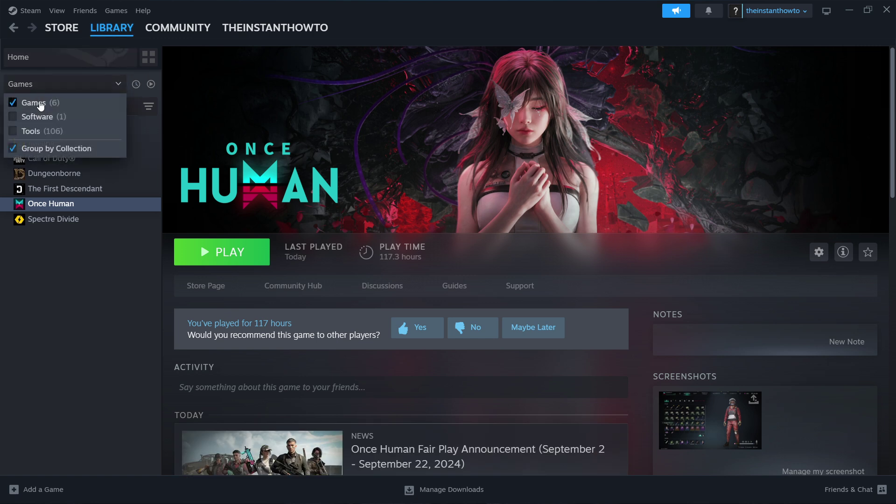
click(60, 100)
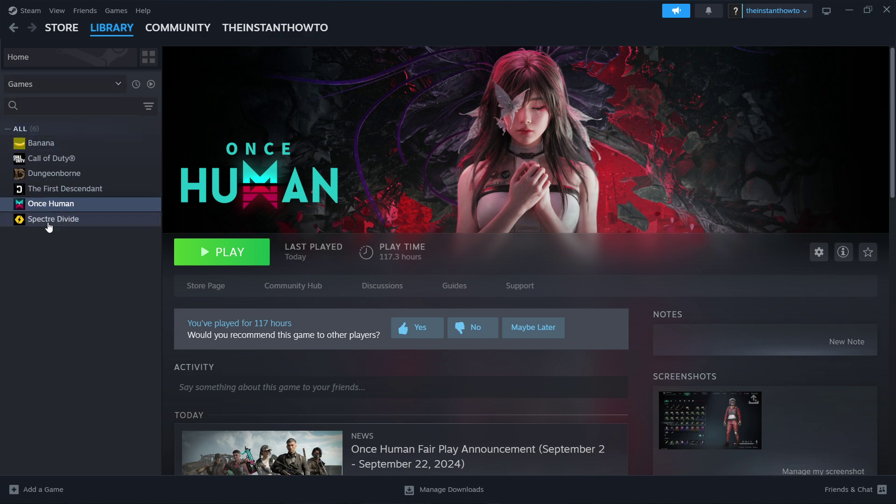
Step: Open the install options for Spectre Divide from the library, then close them without installing
click(76, 220)
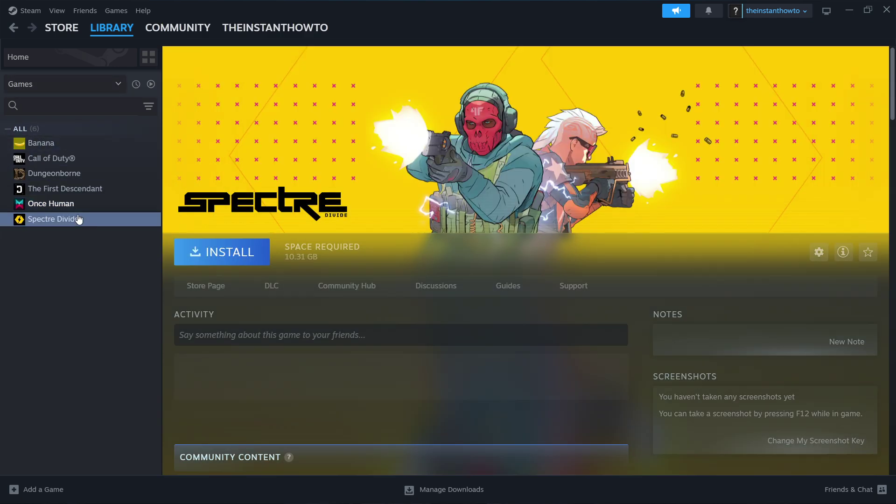
click(219, 251)
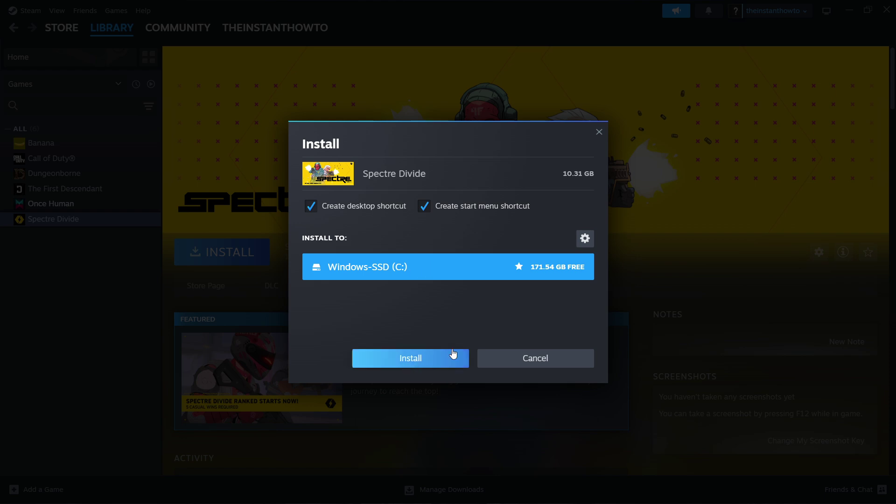
click(600, 137)
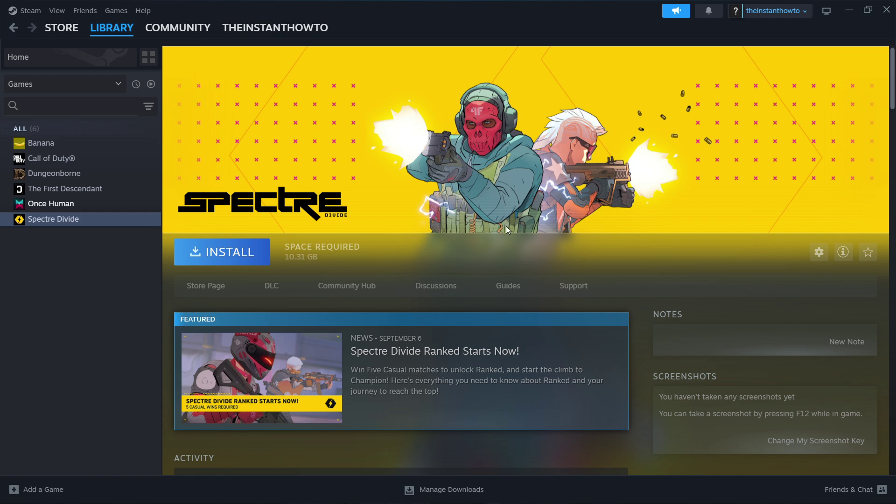
Step: Open the Once Human page in the library
click(96, 206)
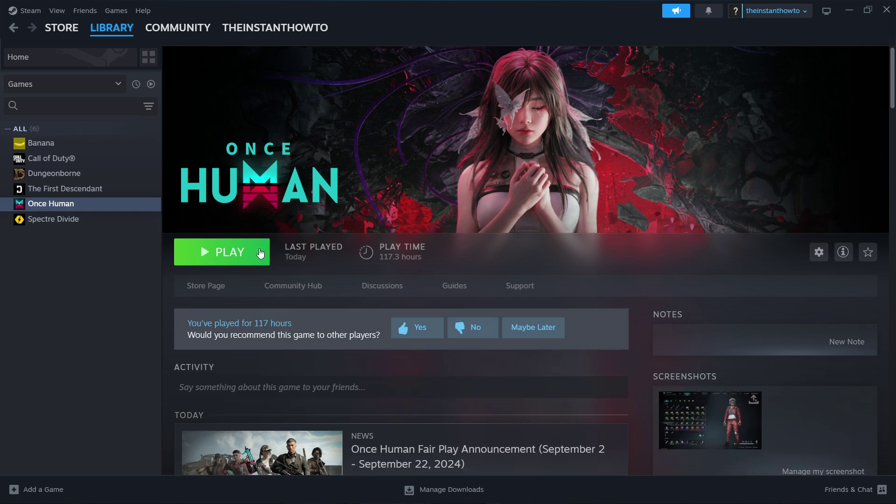